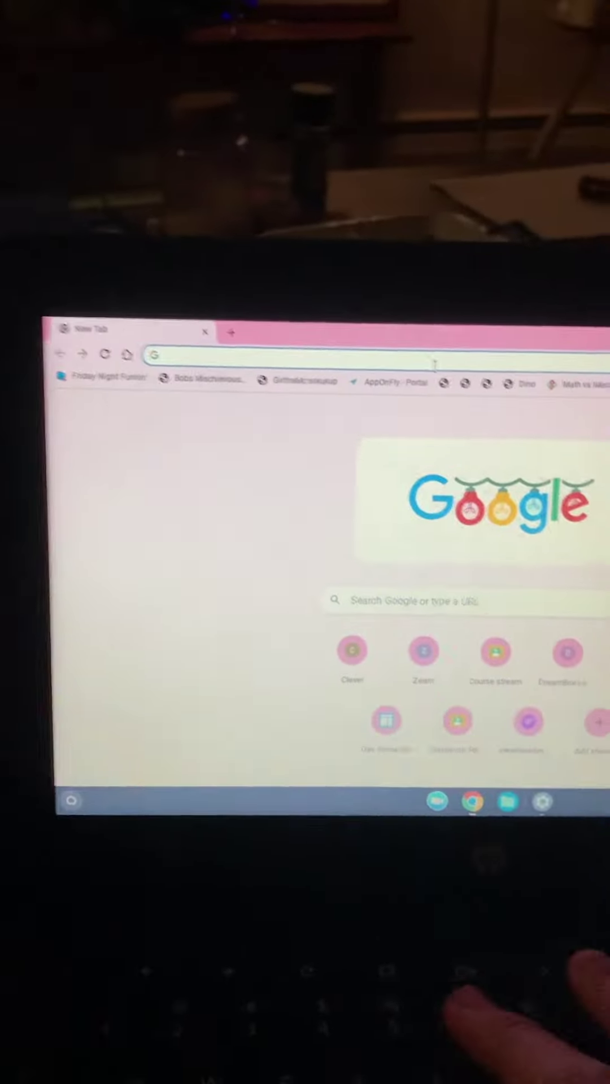
{"action": "type", "text": "chri"}
{"action": "type", "text": "me.google.c"}
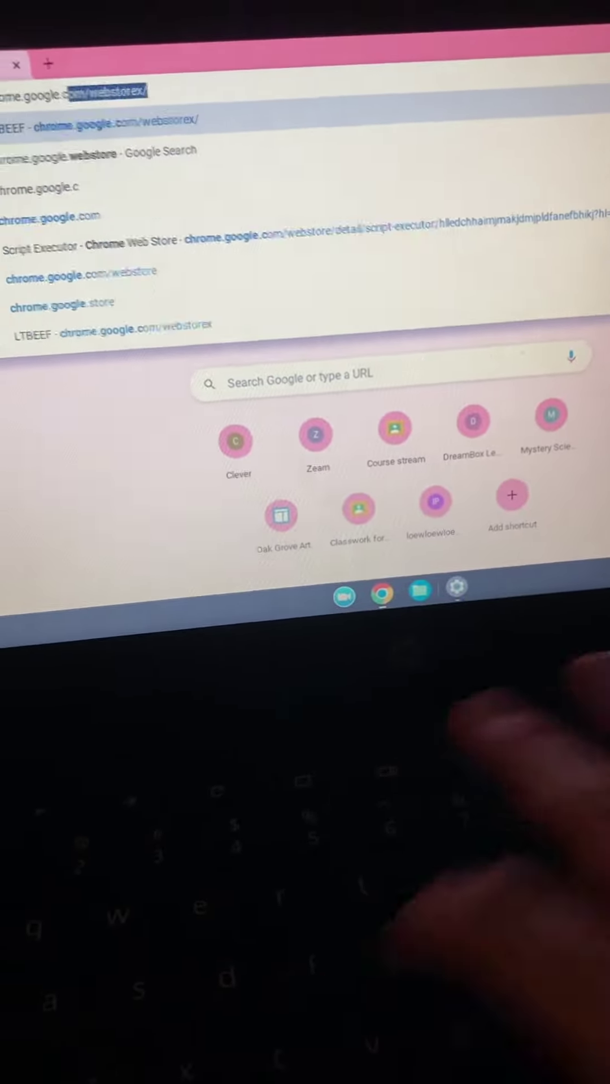
{"action": "type", "text": "on"}
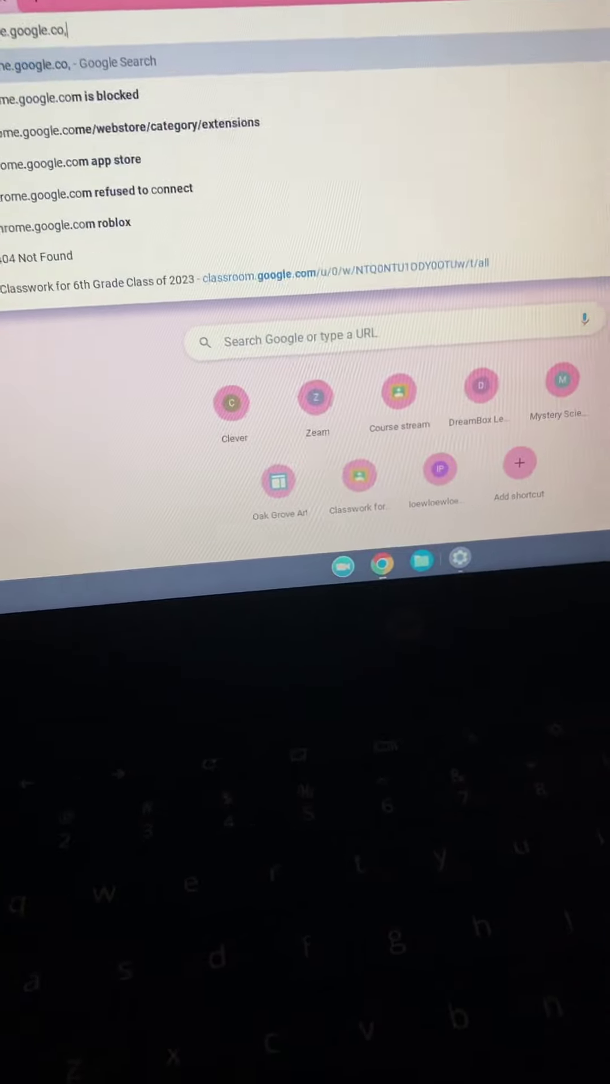
Remove the stray comma from the chrome.google.com/webstorex address.
{"action": "key", "text": "BackSpace"}
{"action": "type", "text": "m/webstorex/"}
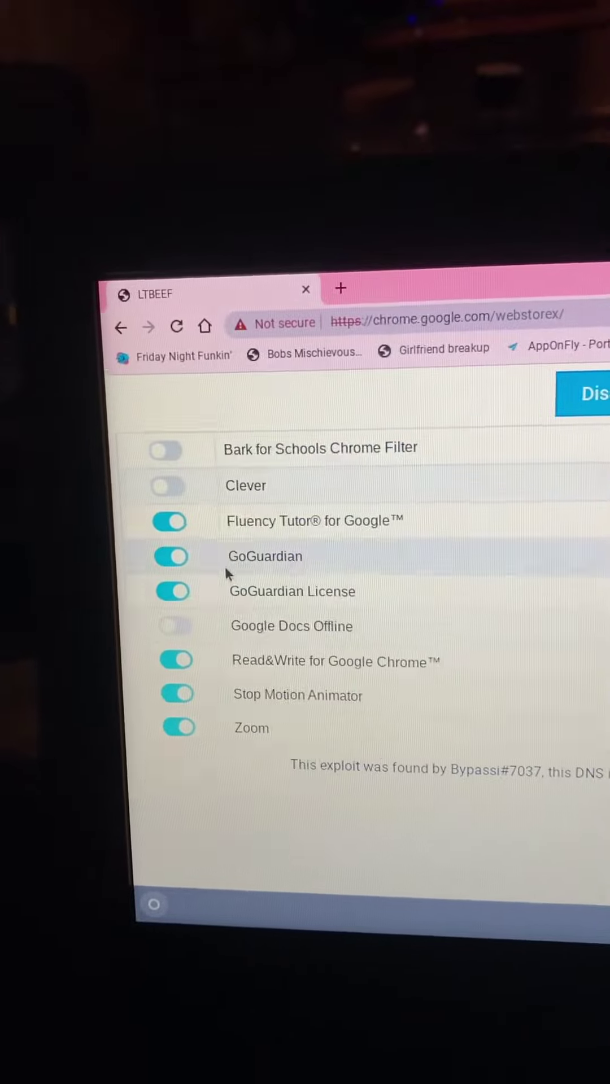
Turn off the GoGuardian and GoGuardian License extensions on the webstorex page.
{"action": "left_click", "coordinate": [182, 557]}
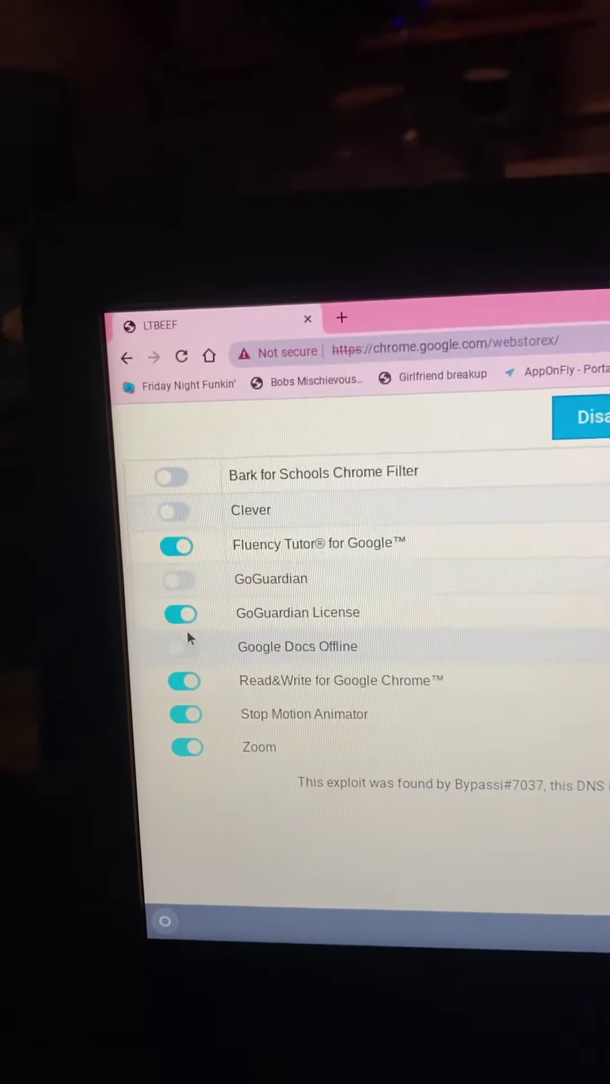
{"action": "left_click", "coordinate": [163, 610]}
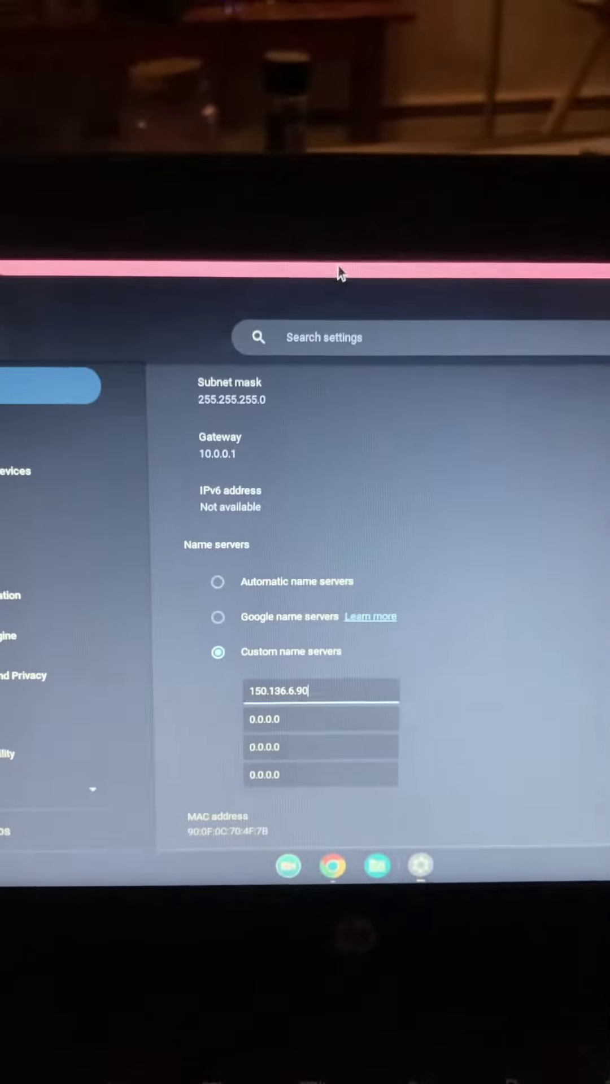
{"action": "scroll", "coordinate": [308, 549], "scroll_direction": "up", "scroll_amount": 10}
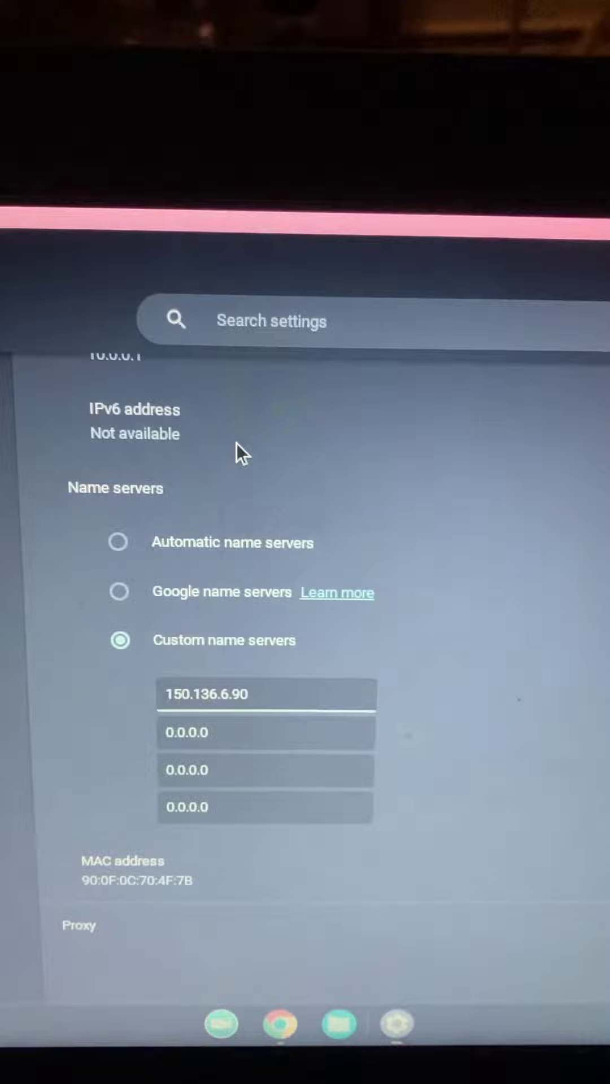
{"action": "scroll", "coordinate": [121, 634], "scroll_direction": "up", "scroll_amount": 5}
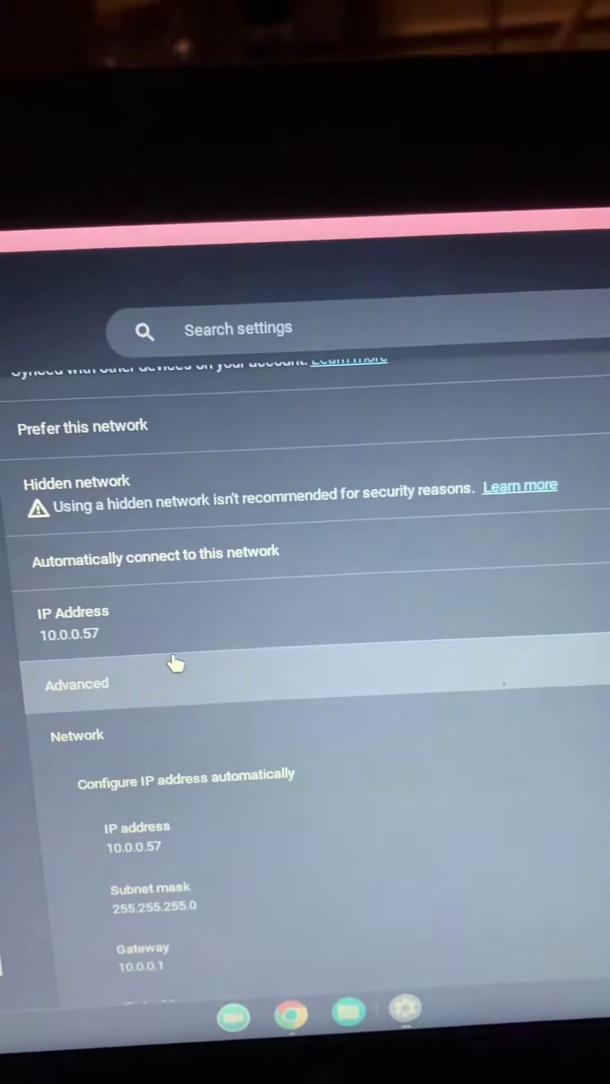
{"action": "left_click", "coordinate": [86, 720]}
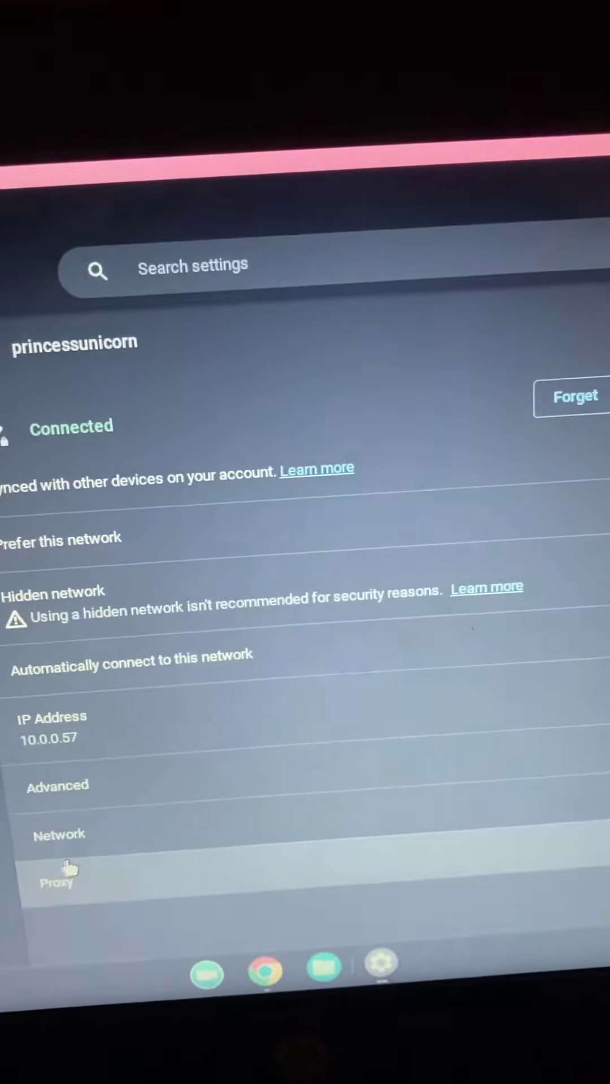
{"action": "scroll", "coordinate": [42, 829], "scroll_direction": "down", "scroll_amount": 3}
{"action": "scroll", "coordinate": [127, 780], "scroll_direction": "down", "scroll_amount": 3}
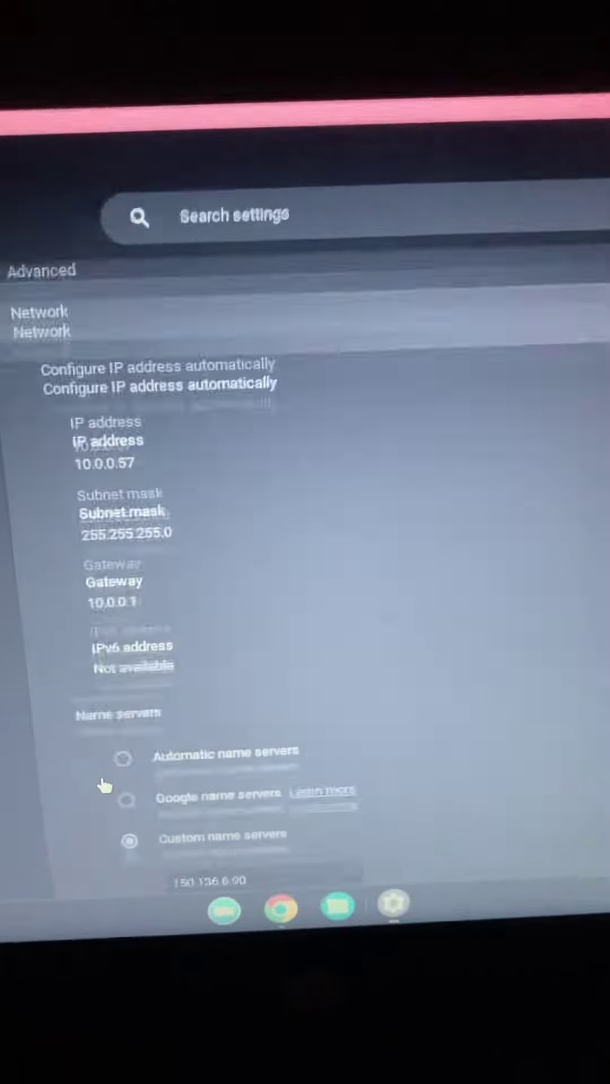
{"action": "scroll", "coordinate": [127, 804], "scroll_direction": "down", "scroll_amount": 2}
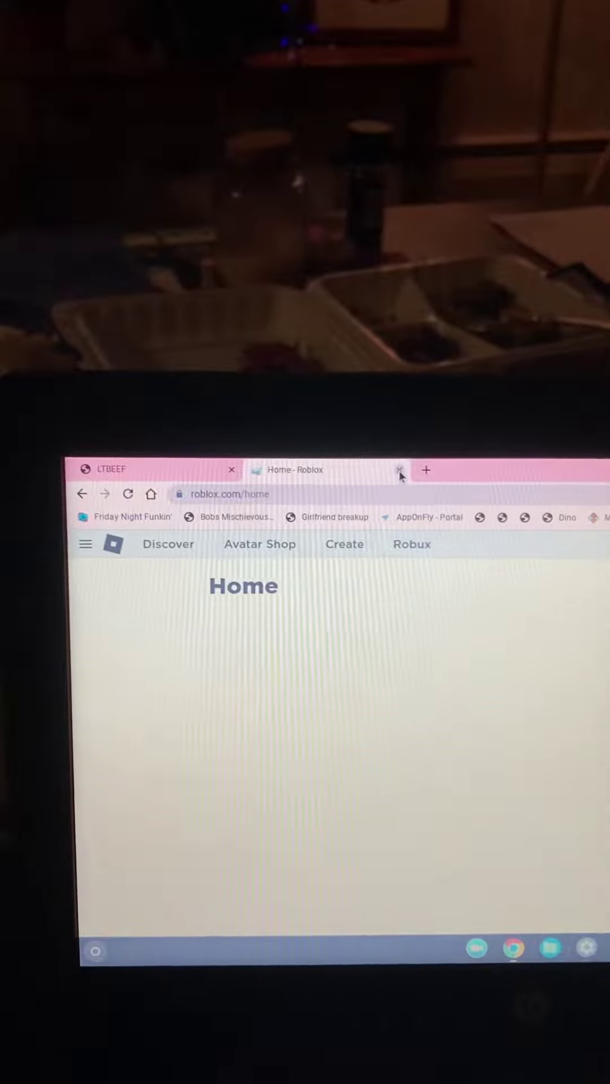
Close the Roblox home tab, leaving the LTBEEF webstorex page.
{"action": "left_click", "coordinate": [415, 444]}
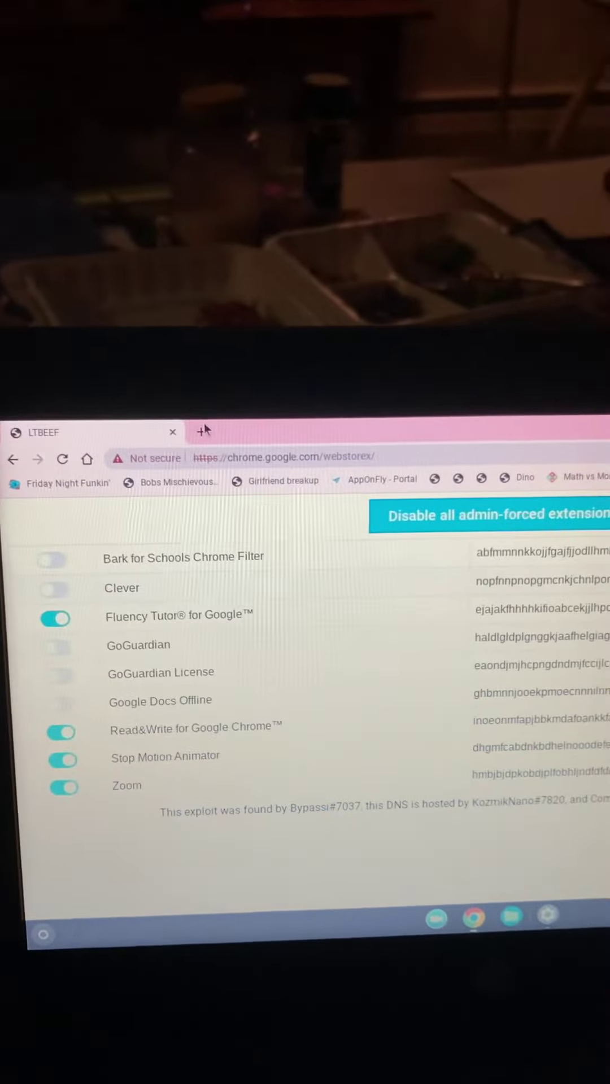